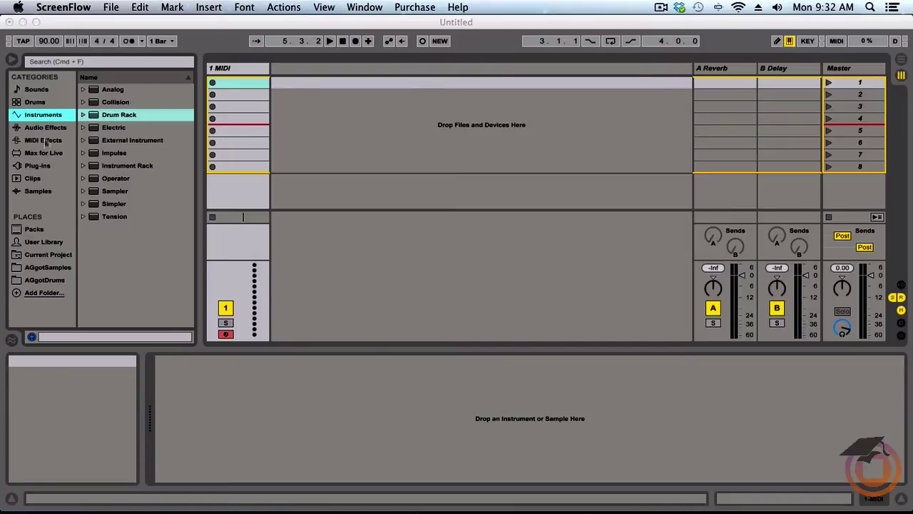
- Drag a Drum Rack from the Instruments browser onto the 1 MIDI track
click(42, 120)
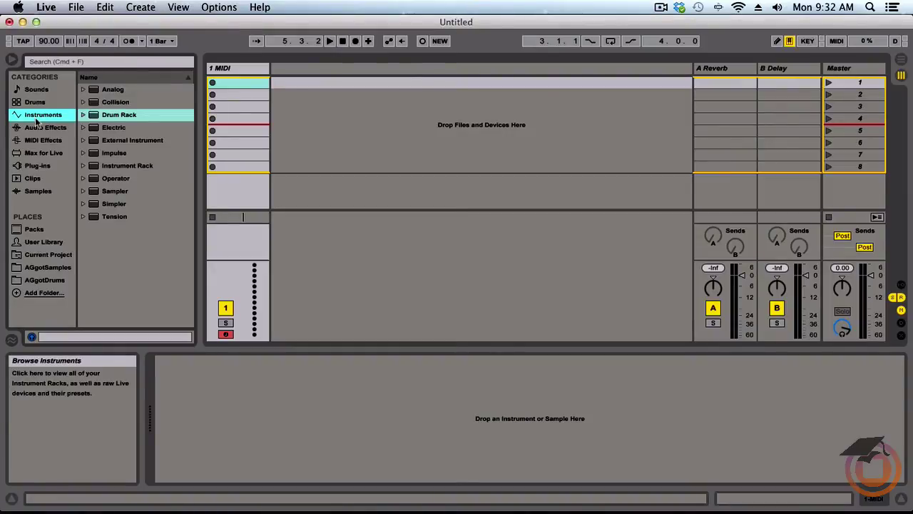
click(133, 116)
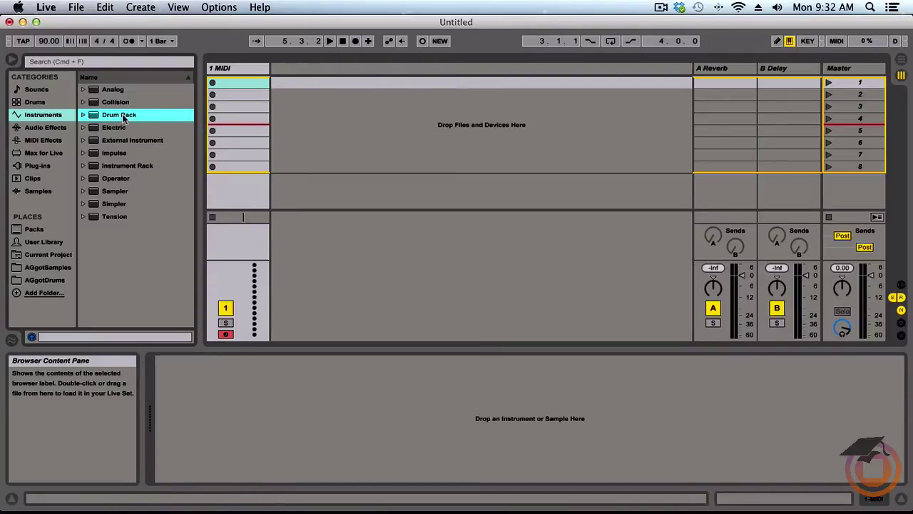
drag(124, 119, 233, 72)
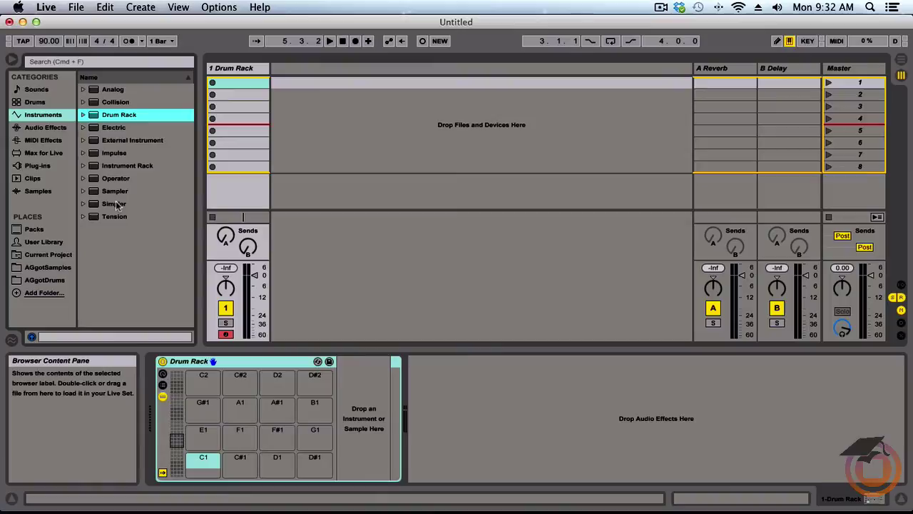
- Load Simpler onto the Drum Rack's C1 pad and raise its Release to 60.0 s
click(115, 207)
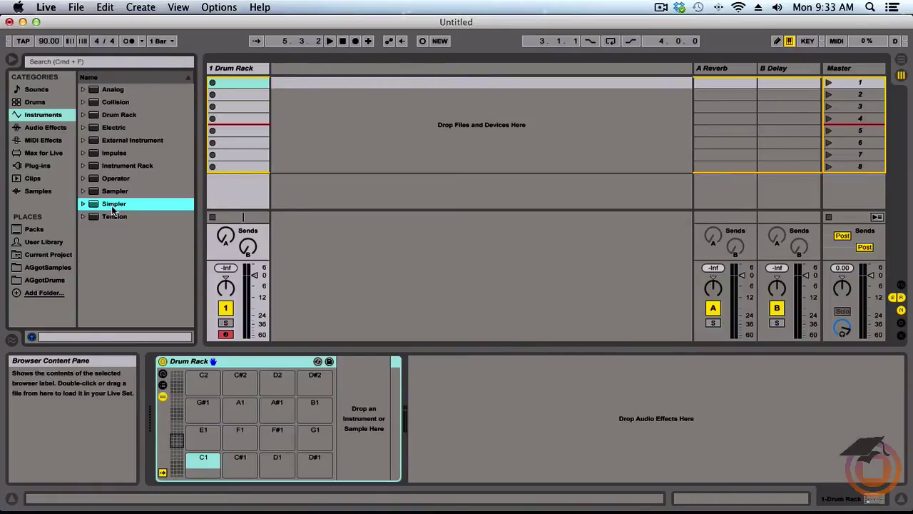
mouse_move(113, 208)
mouse_down()
mouse_move(208, 426)
mouse_move(210, 470)
mouse_up()
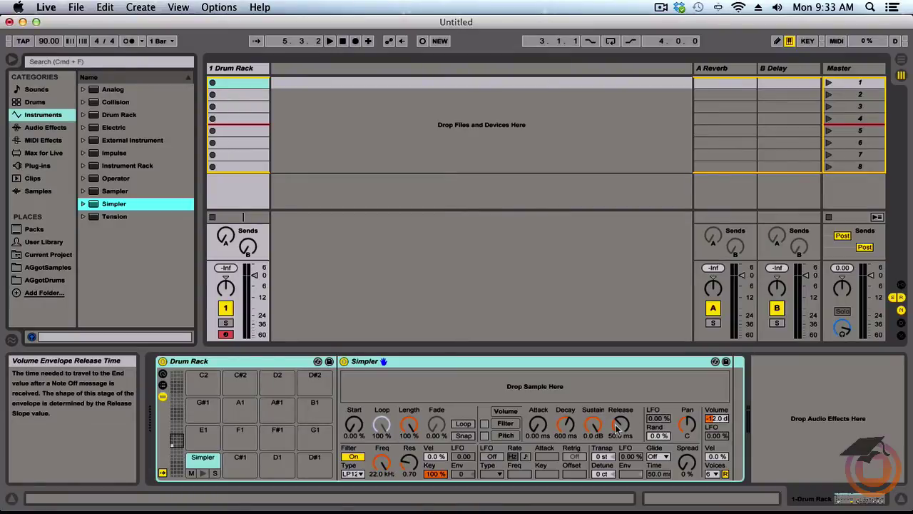
mouse_move(617, 428)
mouse_down()
mouse_move(618, 407)
mouse_move(632, 427)
mouse_up()
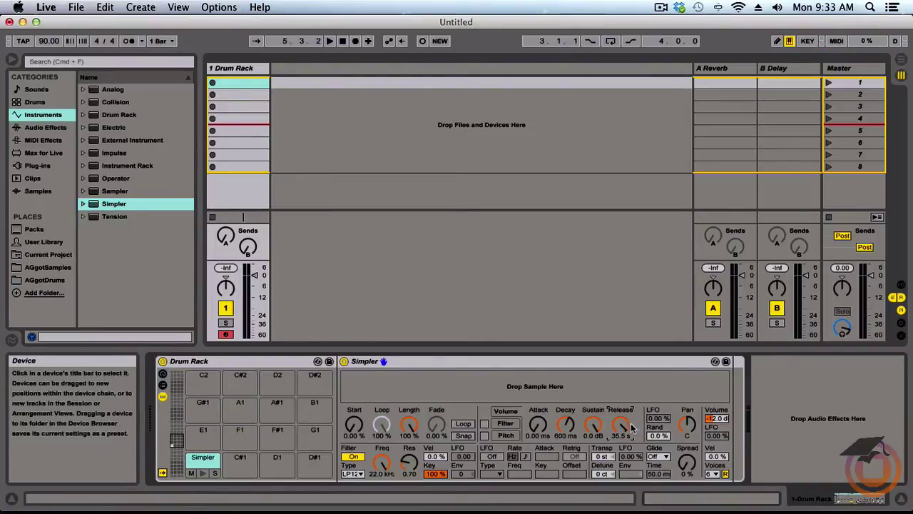
scroll(621, 426, up, 5)
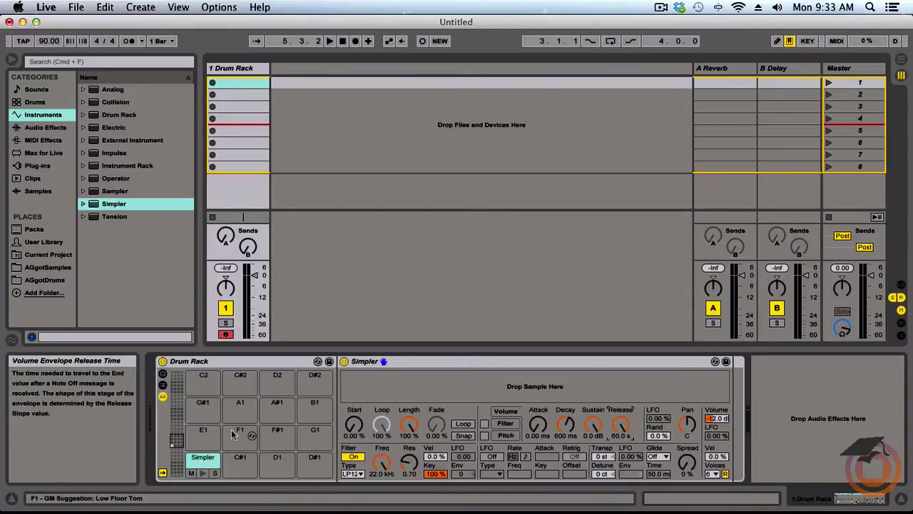
- Set the Simpler chain's Choke from None to 1, then collapse the I/O and chain list
click(163, 386)
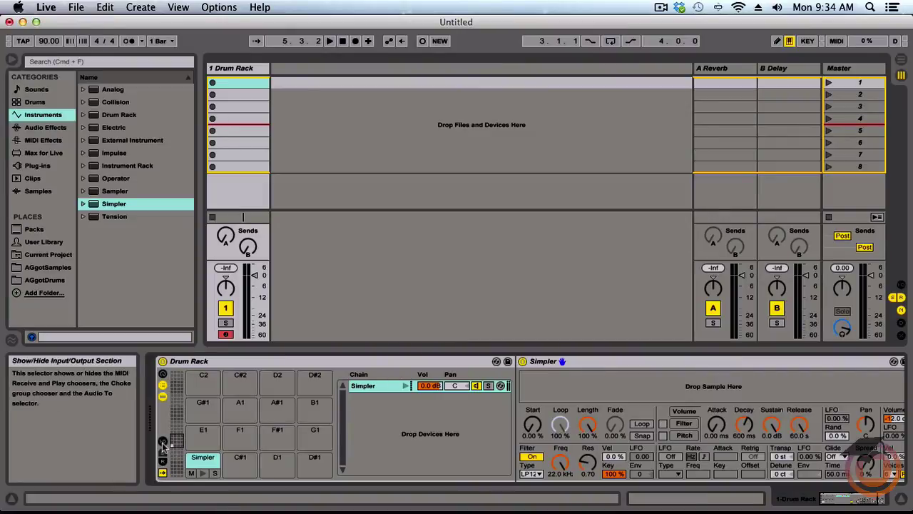
click(162, 442)
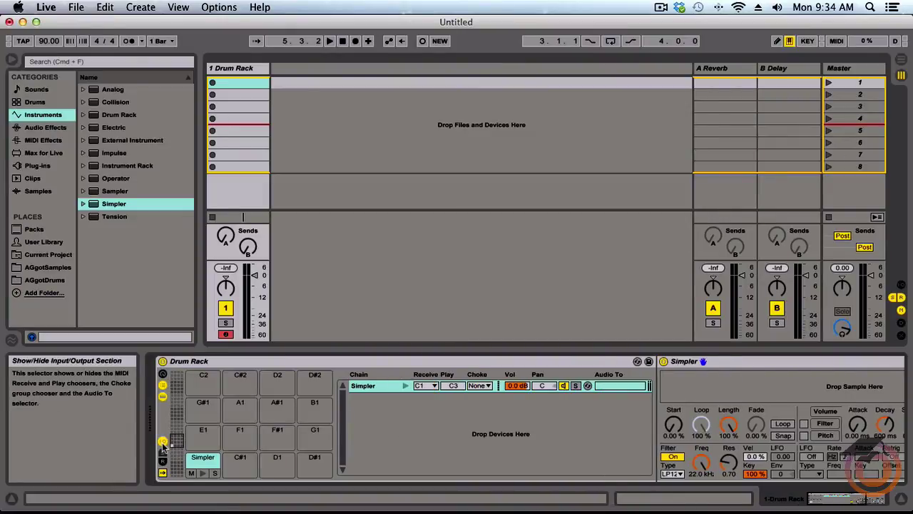
click(487, 386)
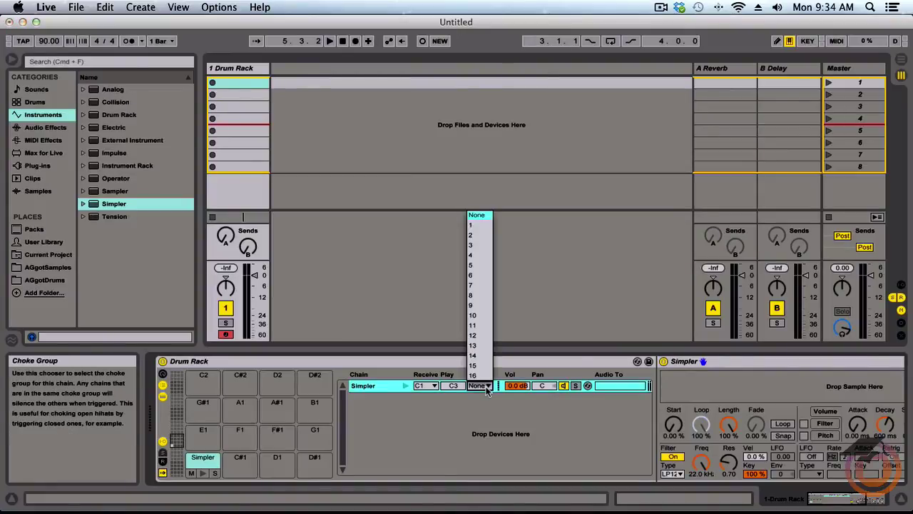
click(476, 227)
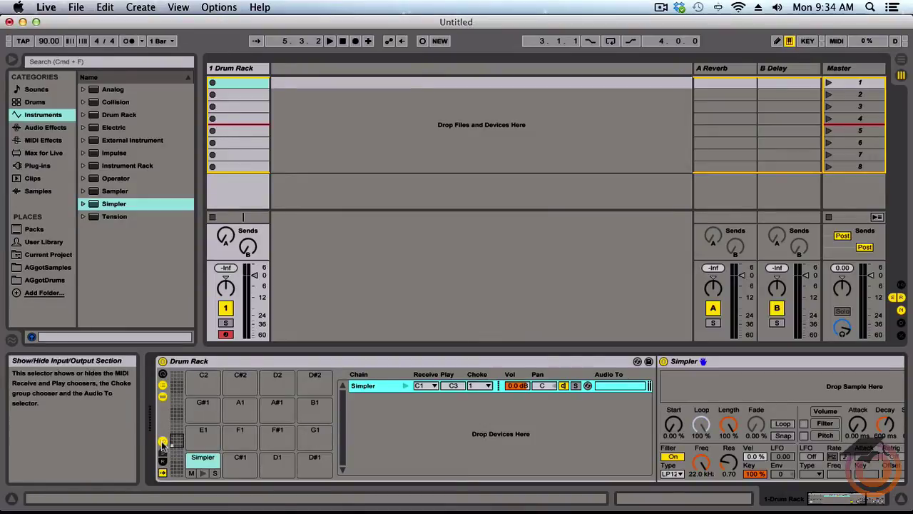
click(162, 444)
click(163, 386)
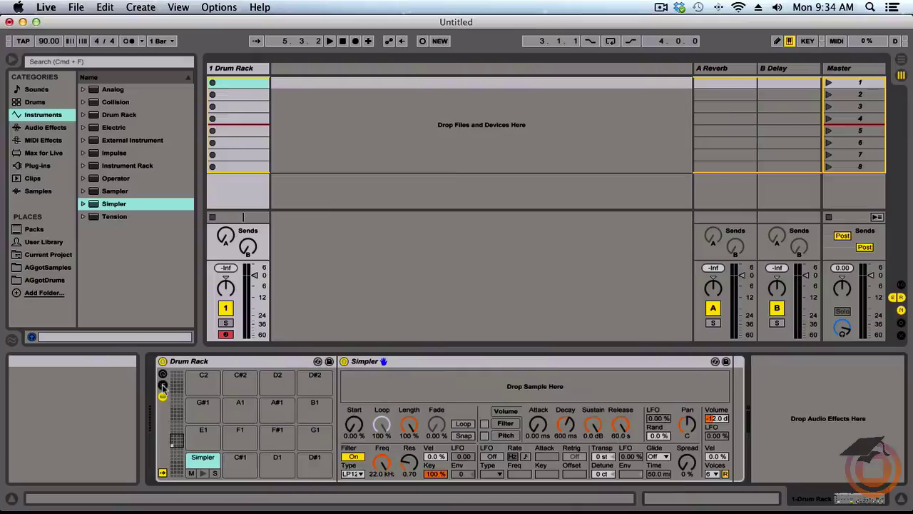
- Save the Drum Rack as a preset, replacing 'Drum Rack.adg' with the name 'Autochop'
click(329, 362)
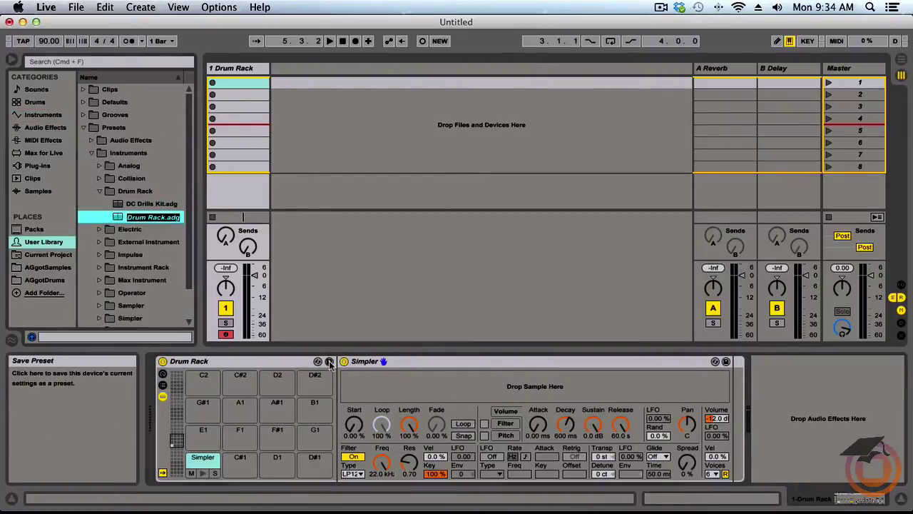
double_click(151, 218)
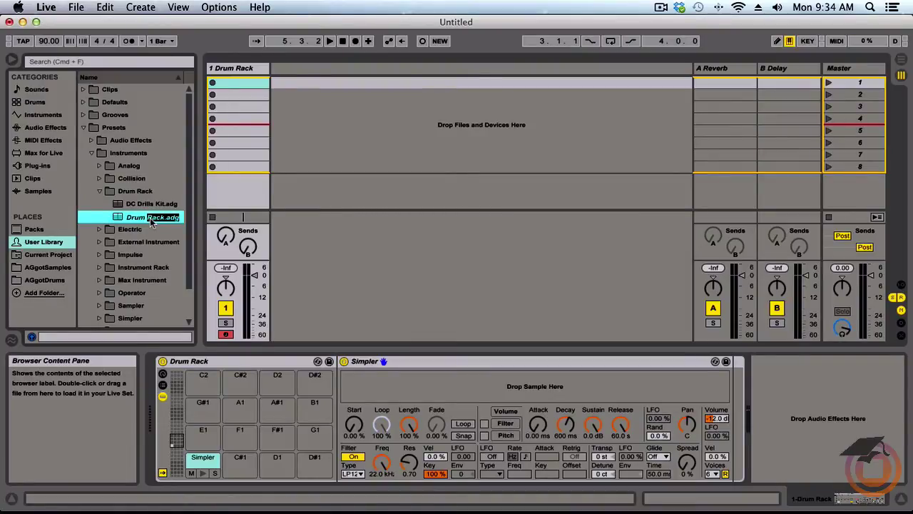
triple_click(151, 219)
text(Auto)
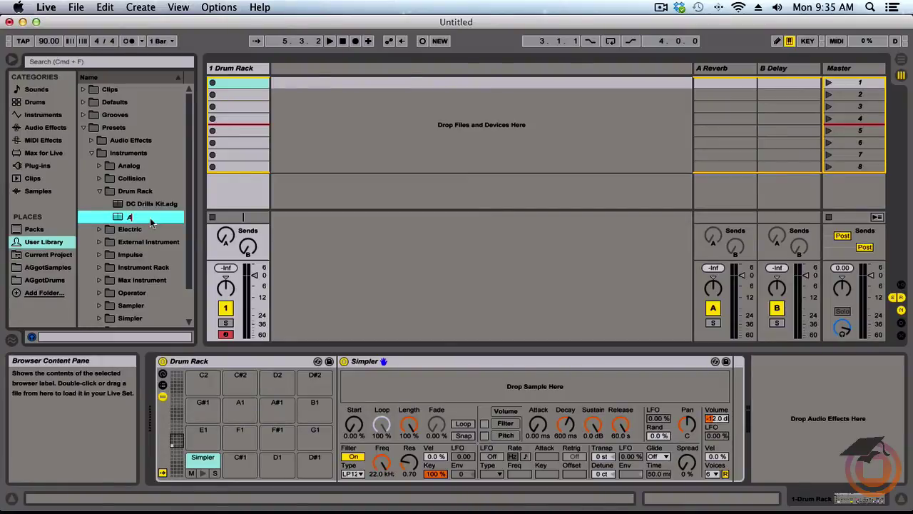
text(c)
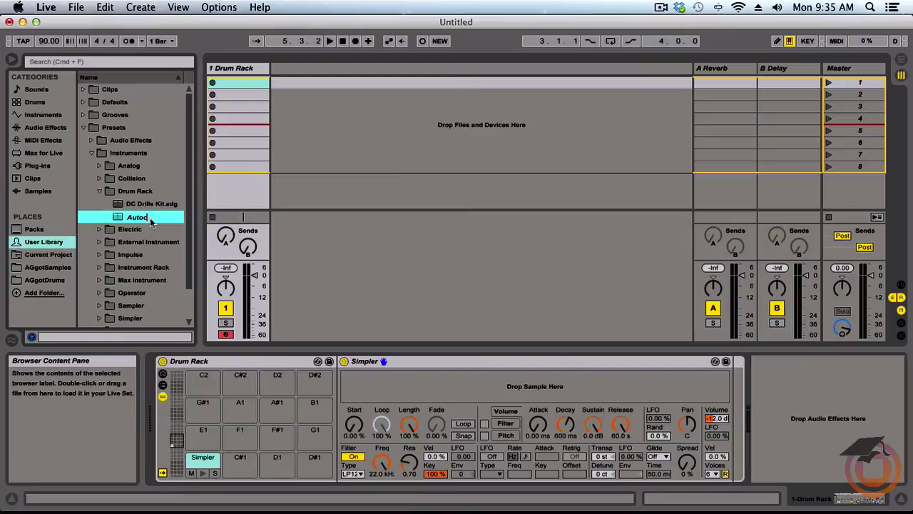
text(hd)
key(Return)
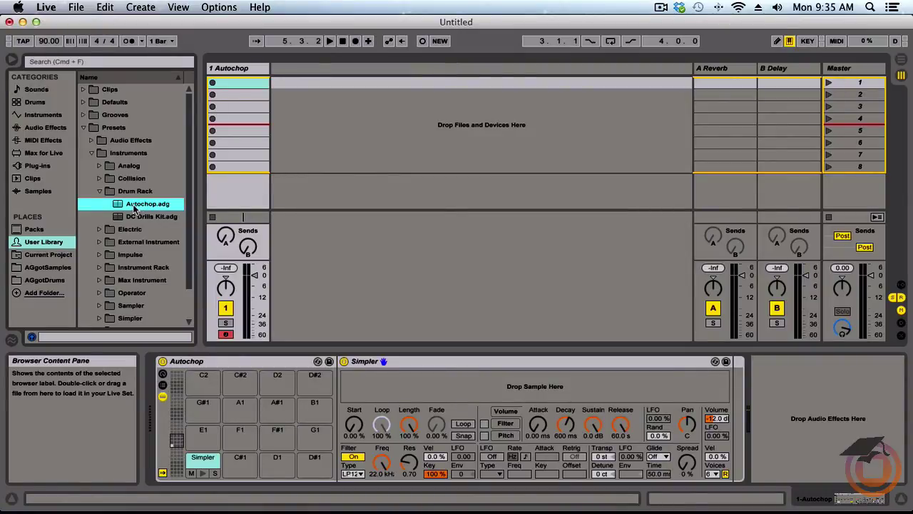
- Move Autochop.adg into User Library > Defaults > Slicing and open AGotSamples under Places
mouse_move(133, 207)
mouse_down()
mouse_move(125, 143)
mouse_move(87, 103)
mouse_up()
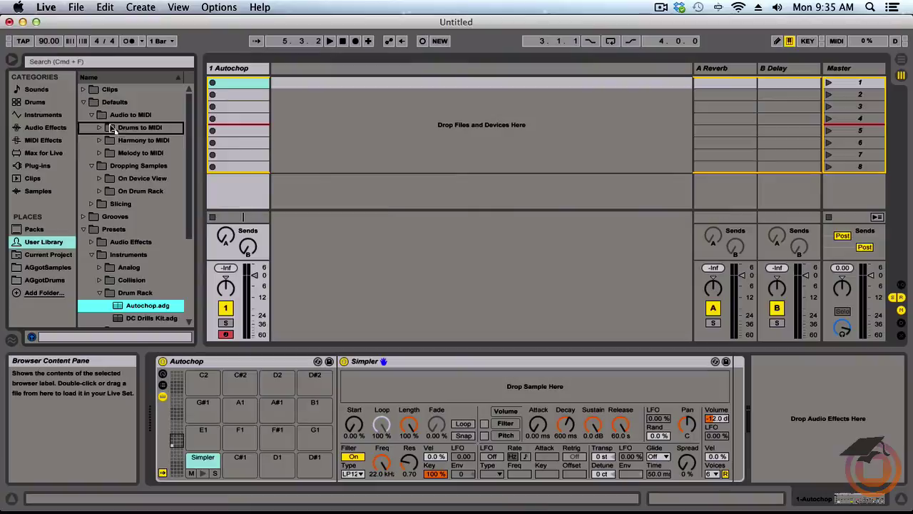
mouse_move(87, 104)
mouse_down()
mouse_move(120, 159)
mouse_move(124, 206)
mouse_up()
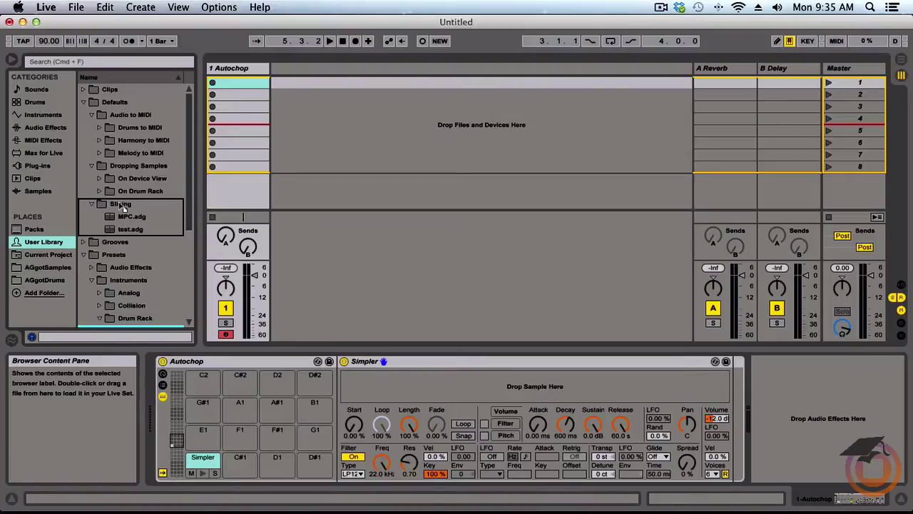
drag(122, 206, 121, 205)
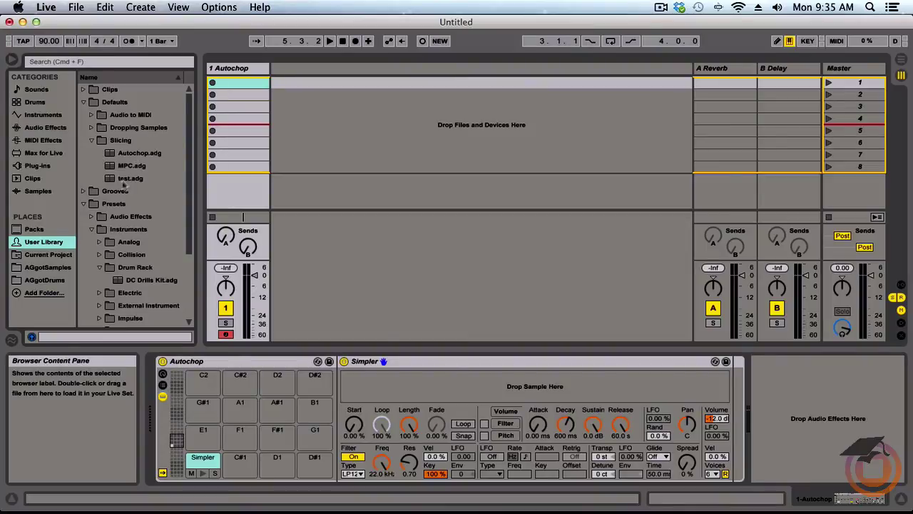
click(43, 270)
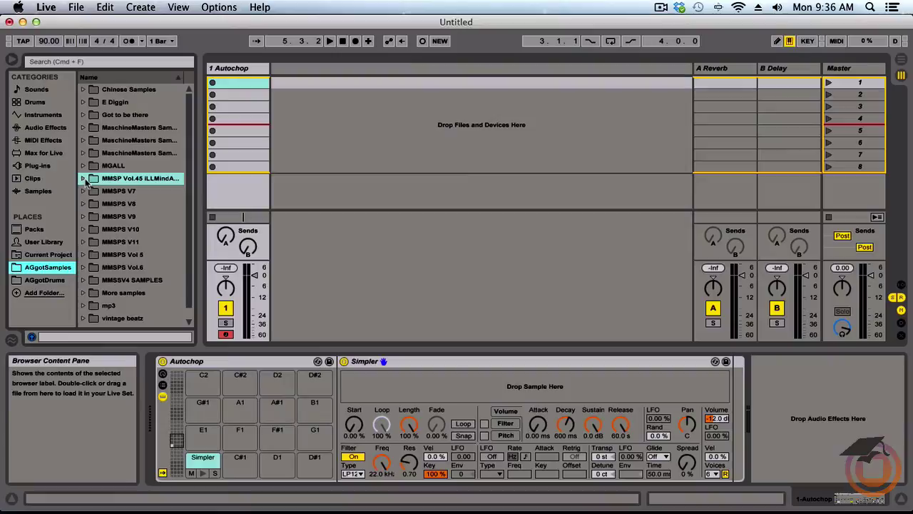
- Add the MMSP Vol.45 Four Tops sample on a new audio track and delete the Autochop track
click(83, 179)
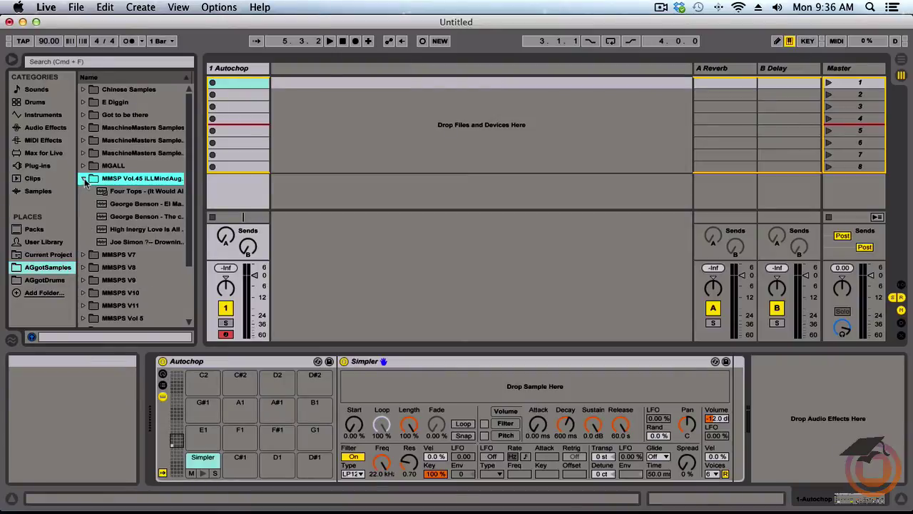
click(130, 191)
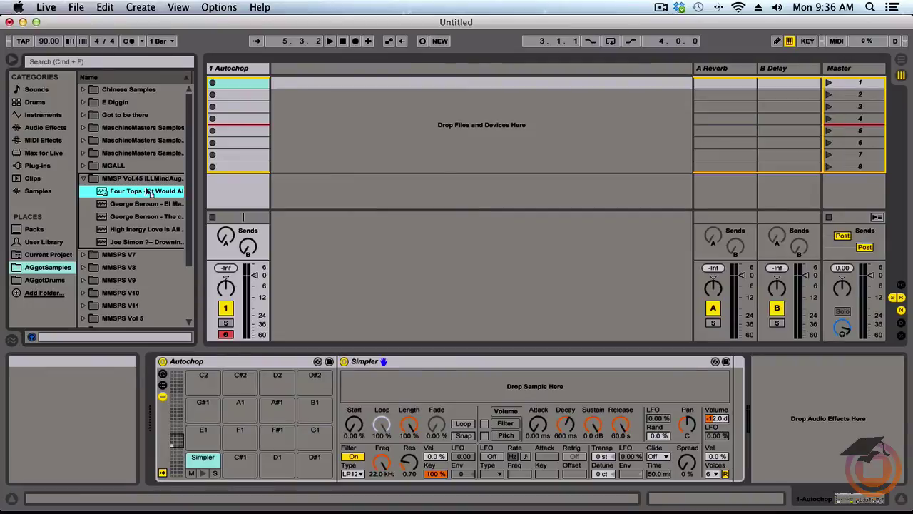
mouse_move(150, 191)
mouse_down()
mouse_move(298, 114)
mouse_move(301, 84)
mouse_up()
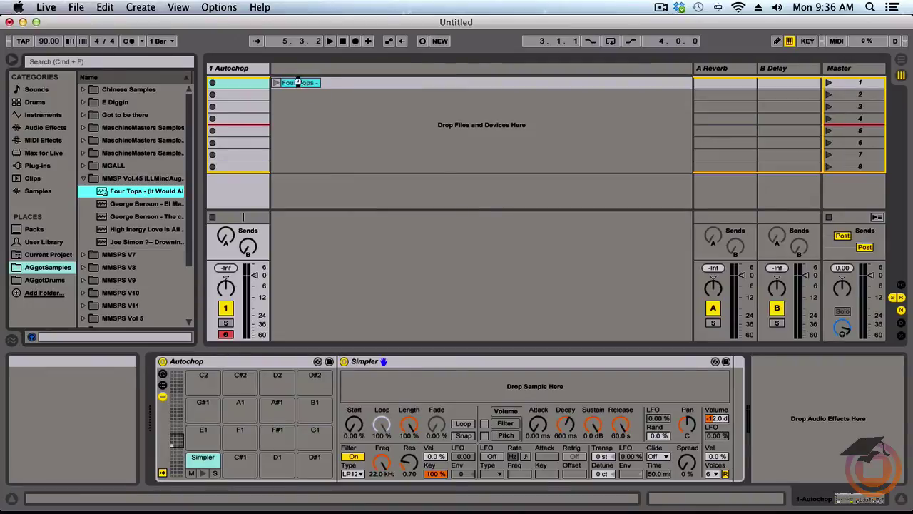
drag(298, 82, 300, 83)
click(245, 72)
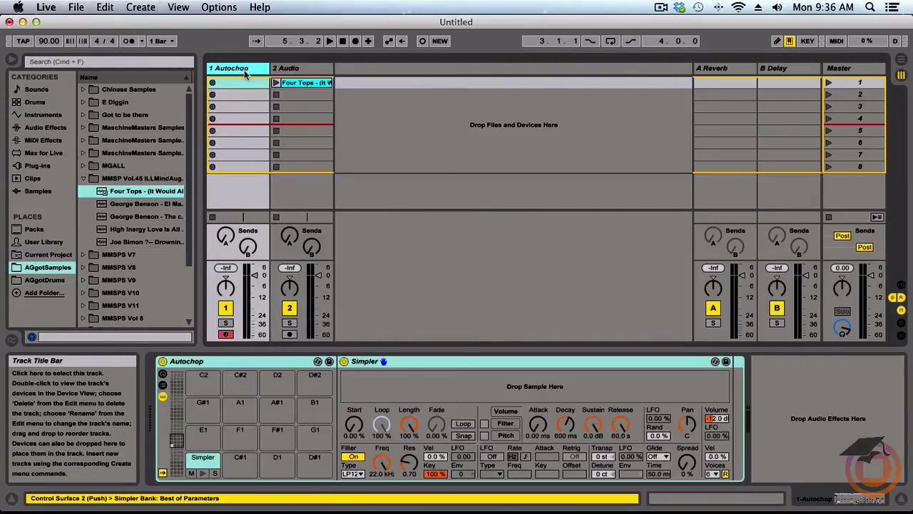
key(Delete)
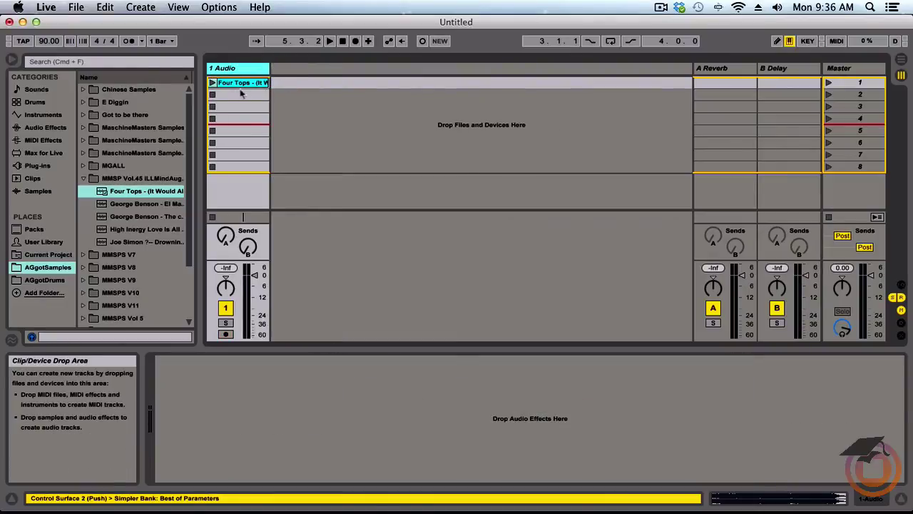
- Crop the Four Tops clip to its opening seconds by moving its end and start markers
click(233, 83)
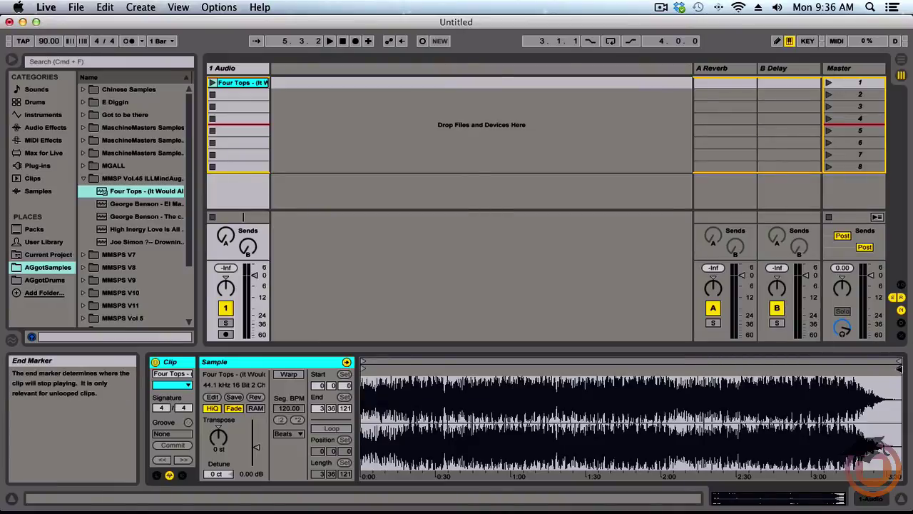
drag(898, 368, 373, 367)
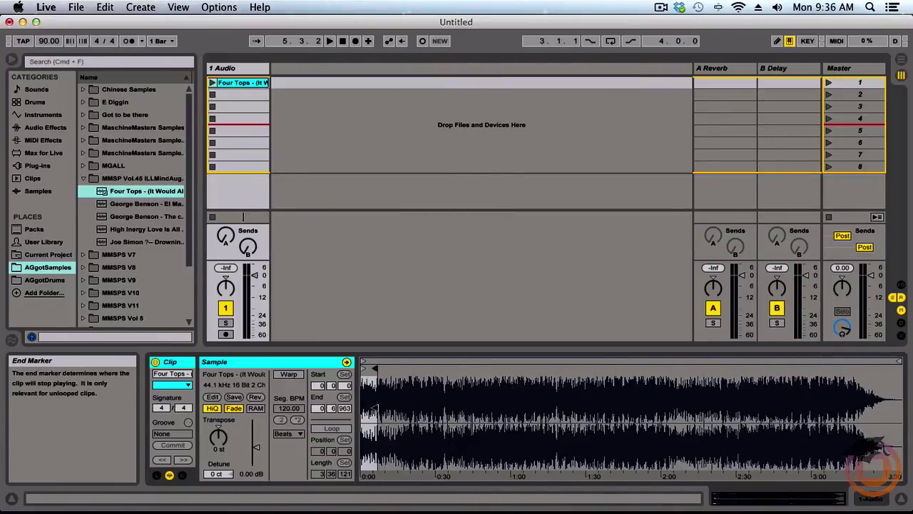
drag(375, 407, 372, 411)
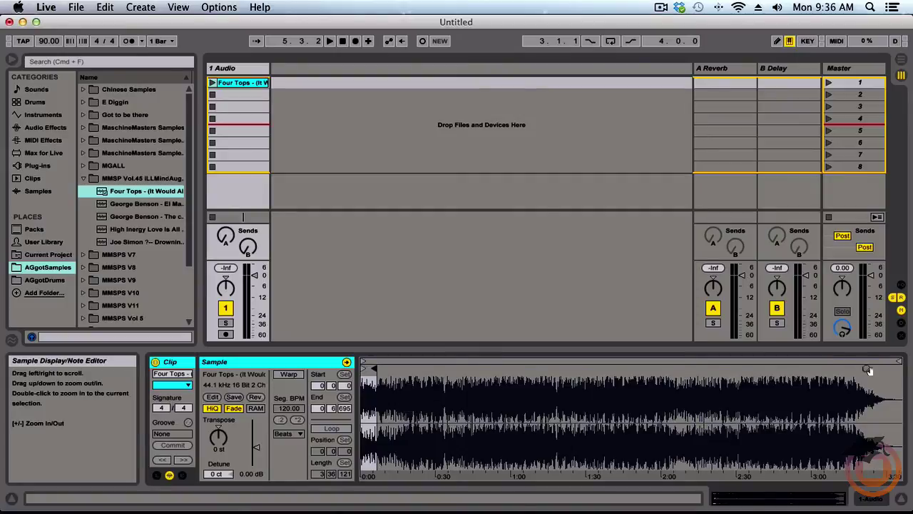
right_click(371, 445)
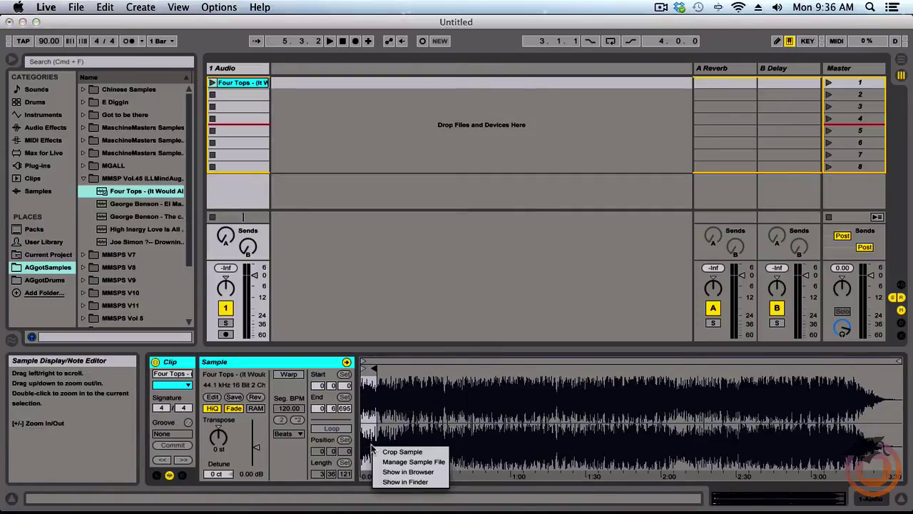
click(396, 452)
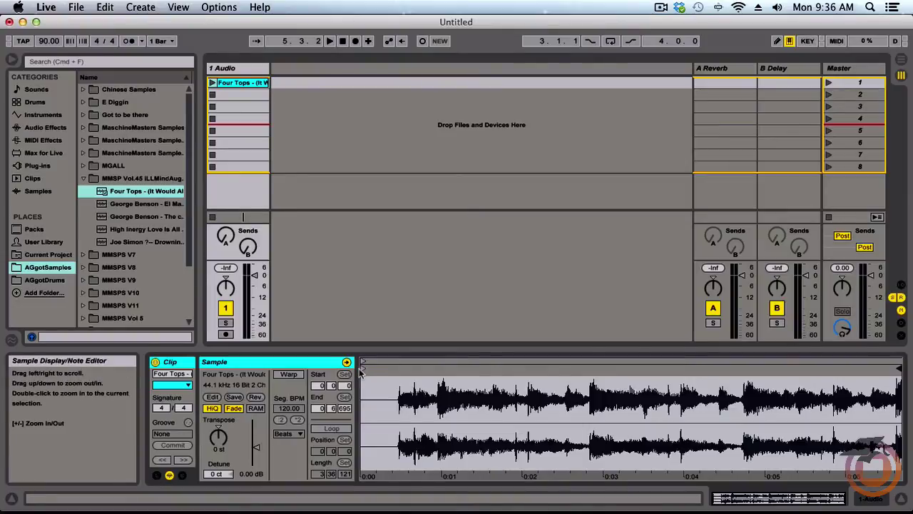
drag(362, 369, 400, 368)
right_click(473, 402)
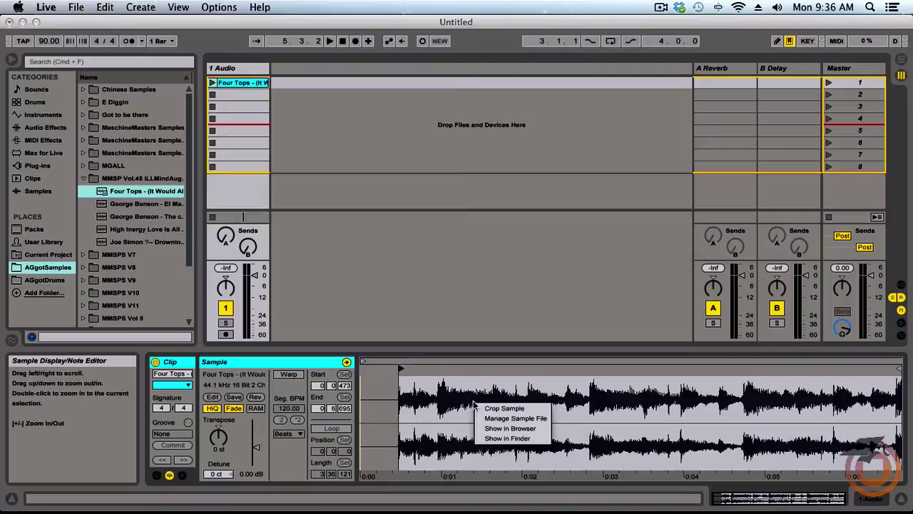
click(496, 408)
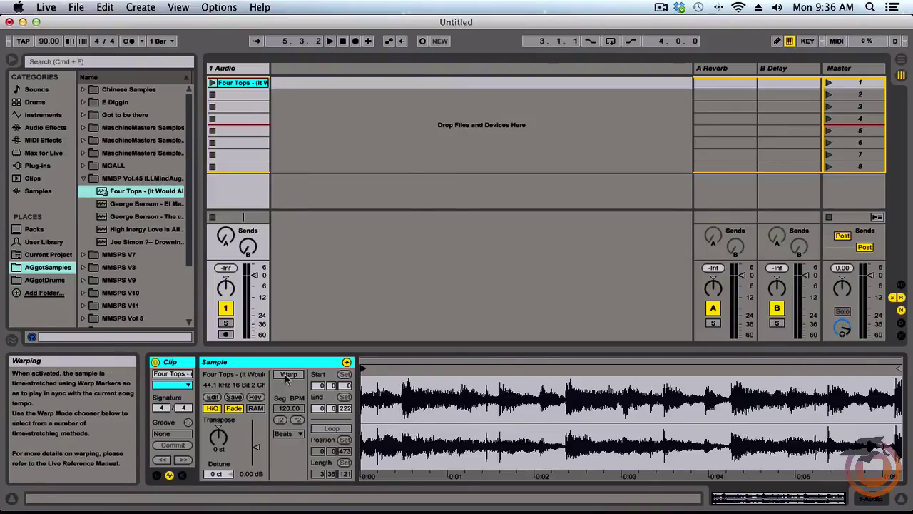
- Warp the Four Tops clip and slice it to a new MIDI track at 1/4 Note with Autochop
click(287, 376)
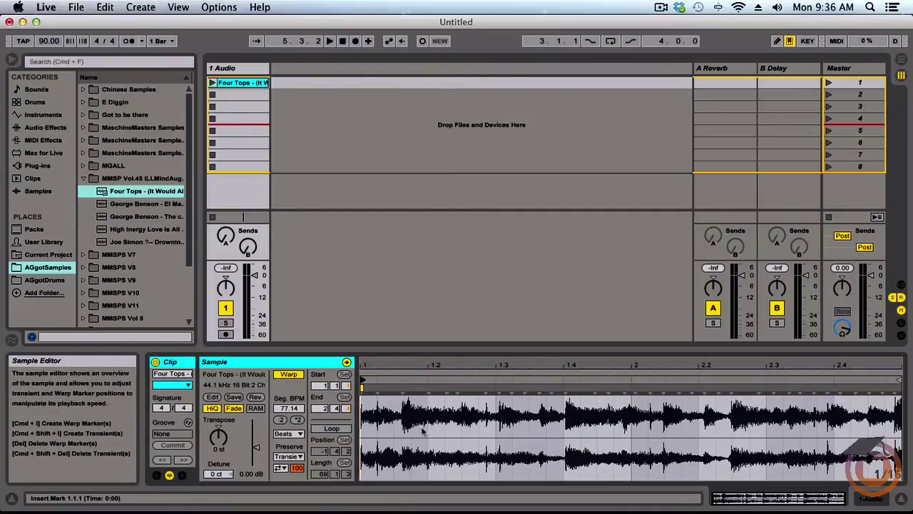
right_click(481, 425)
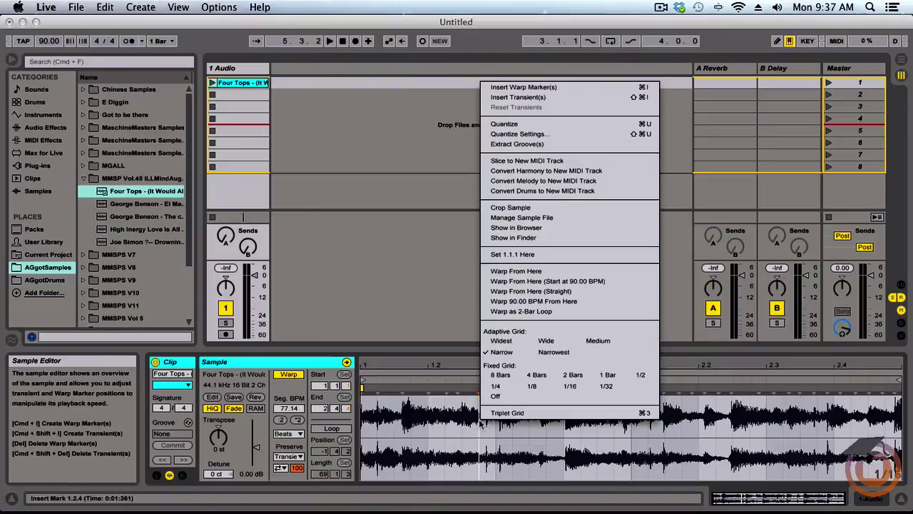
click(543, 161)
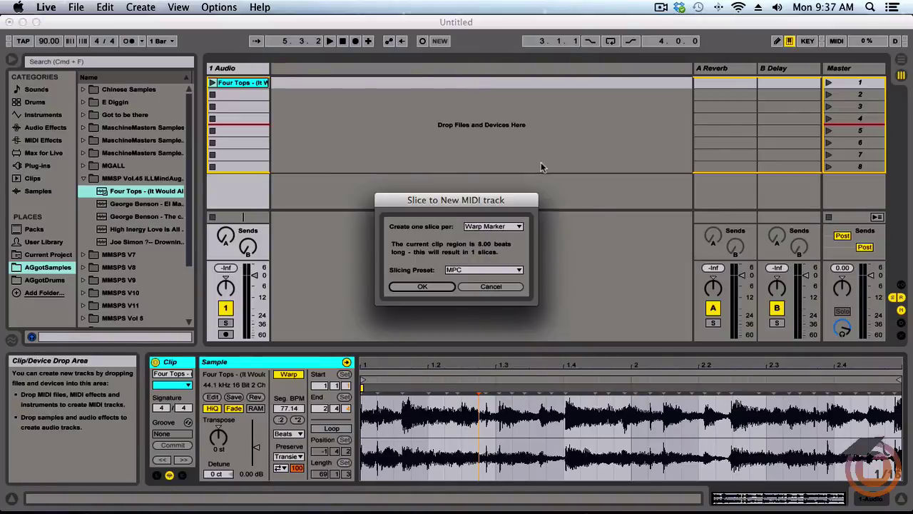
click(517, 227)
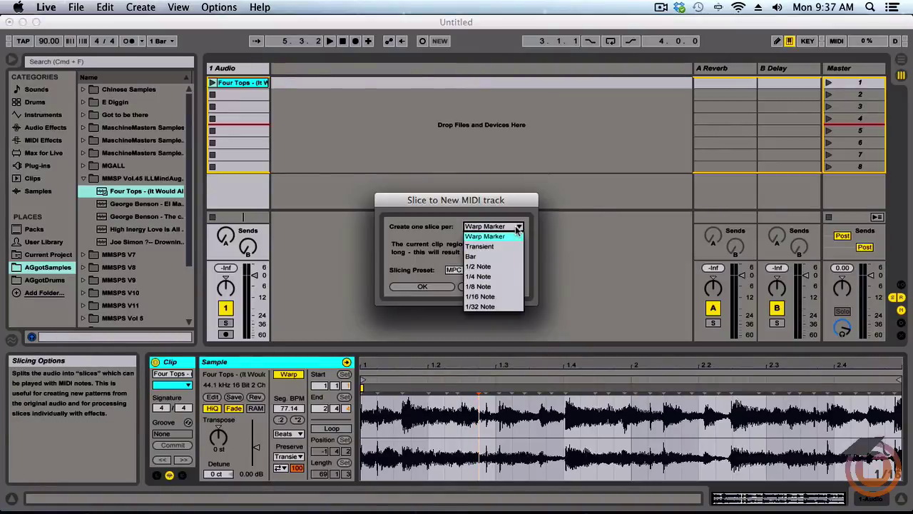
click(502, 277)
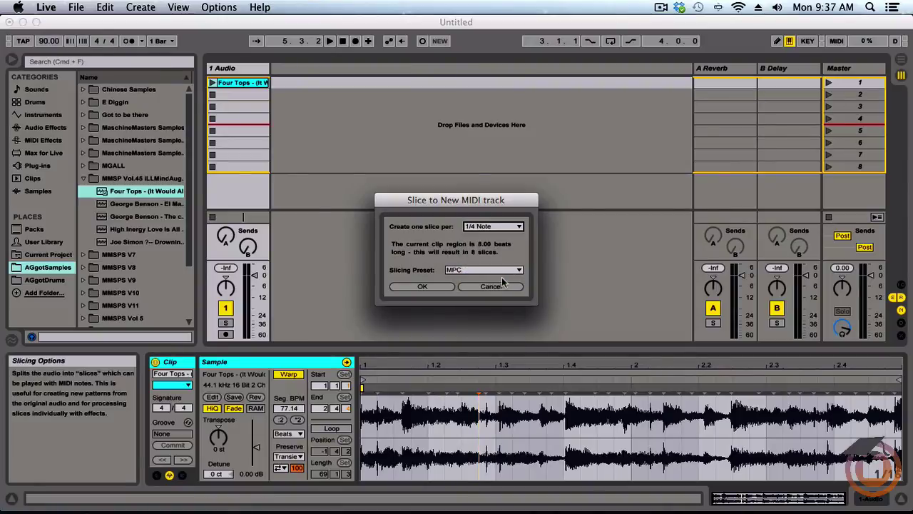
click(517, 271)
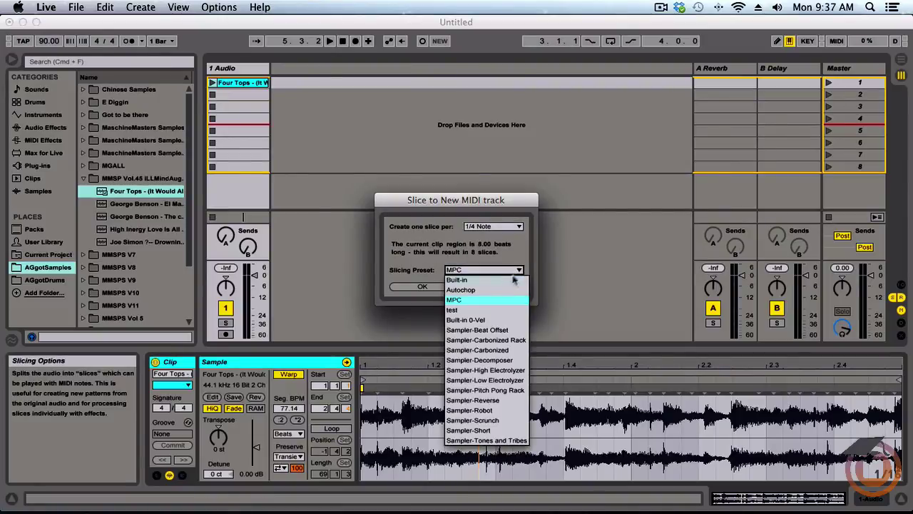
click(497, 292)
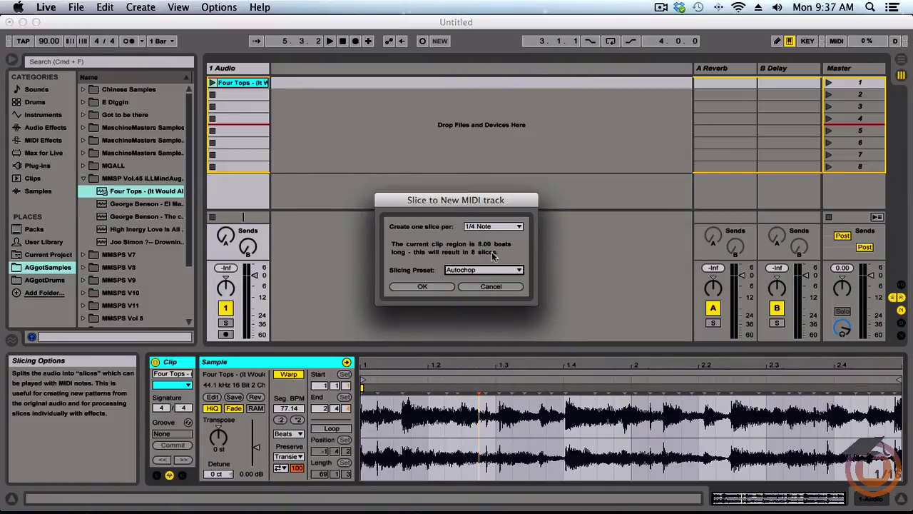
click(422, 287)
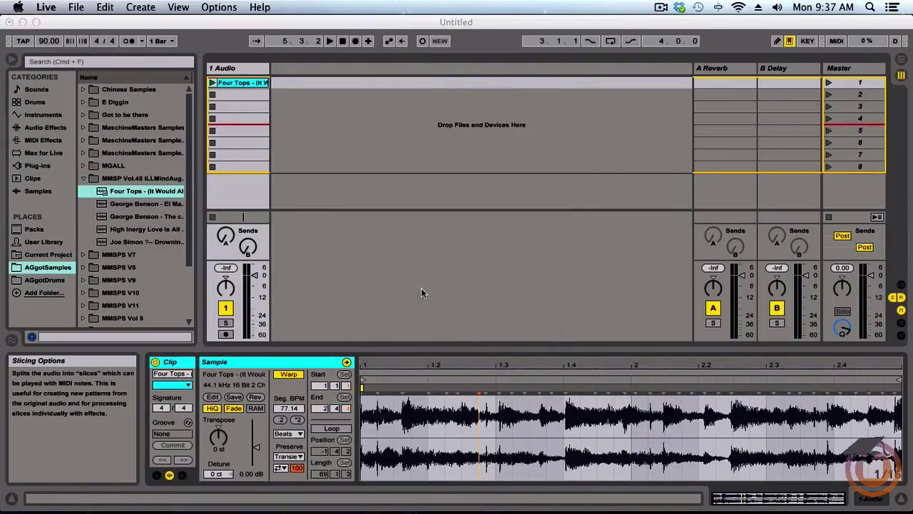